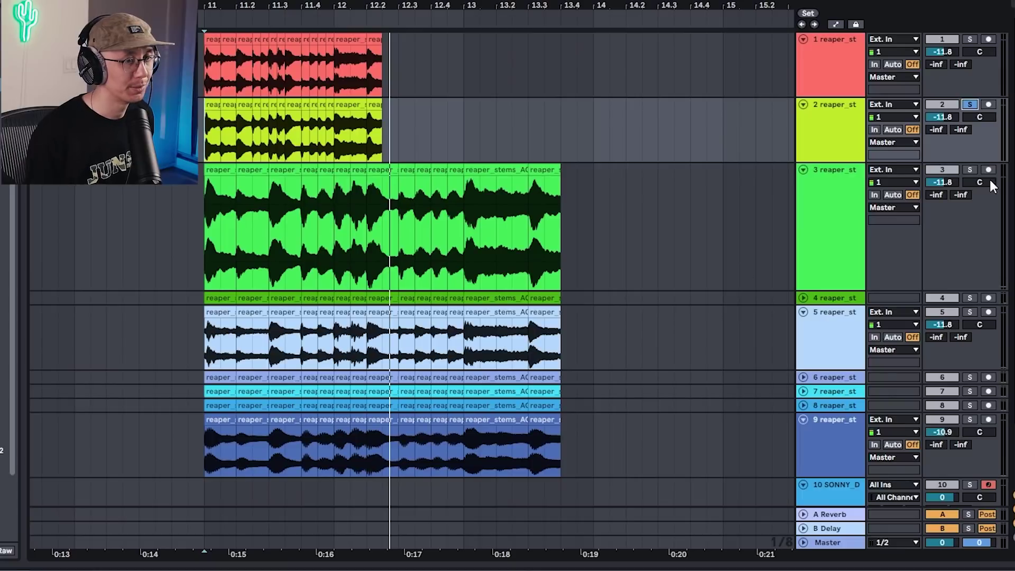
Step: Play the loop and solo tracks 3, 4, 5 and 6 one after another to audition each stem
scroll(744, 243, "down", 3)
key("space")
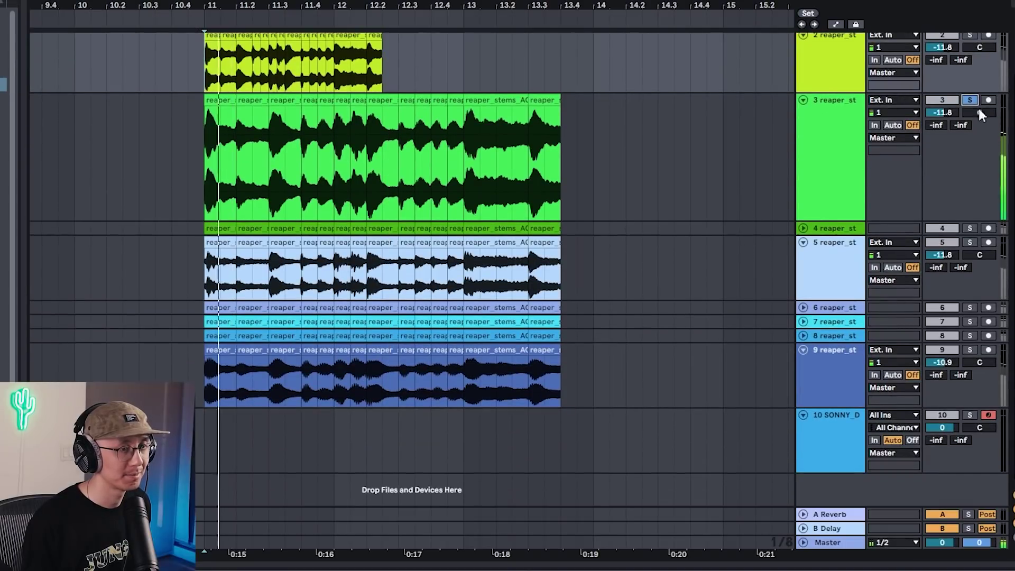
left_click(970, 228)
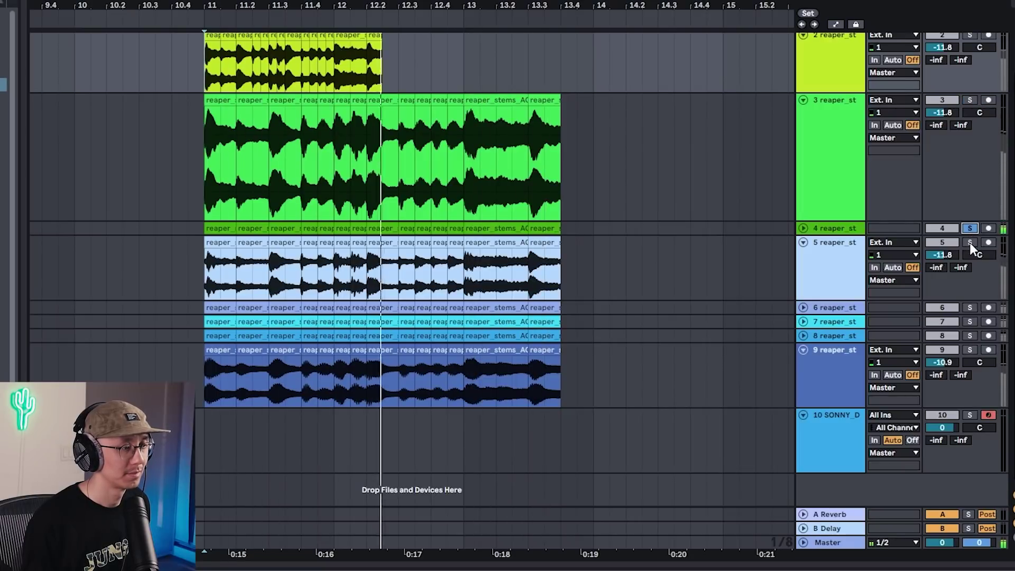
left_click(970, 243)
left_click(969, 307)
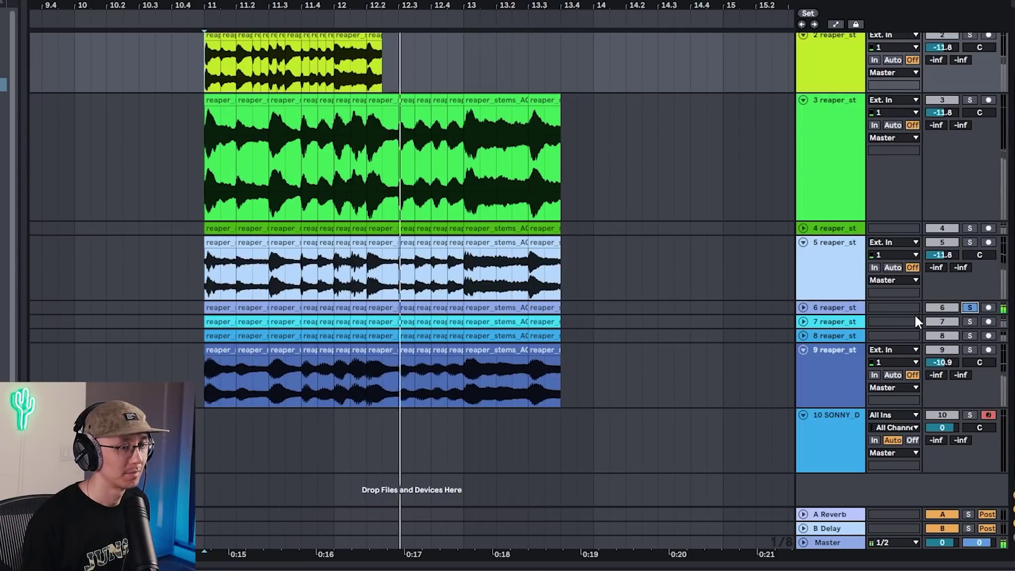
Step: Unfold tracks 7 and 8 and audition the stems on tracks 7, 8 and 9 by soloing each in turn
left_click(803, 321)
left_click(970, 321)
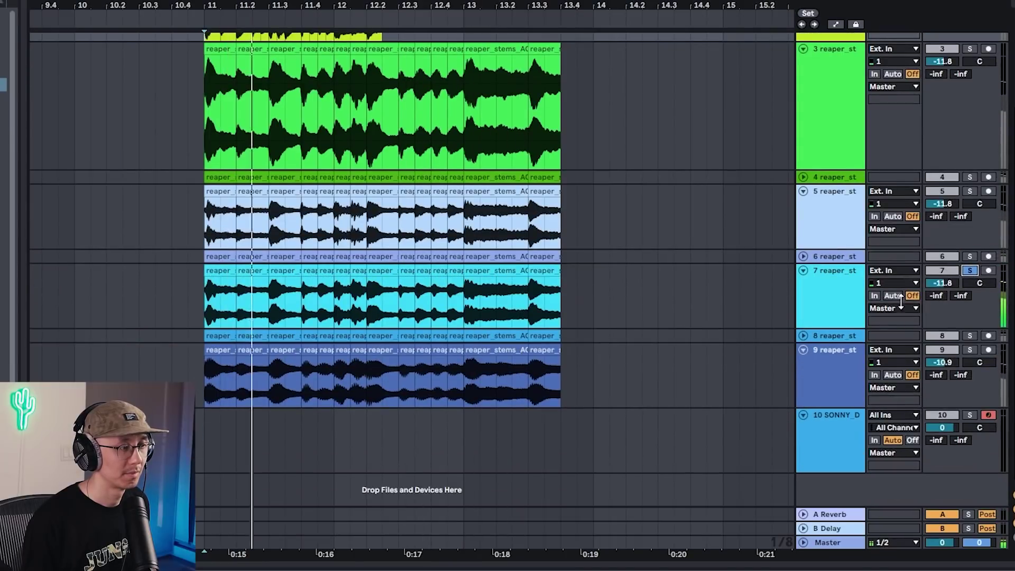
scroll(809, 338, "down", 3)
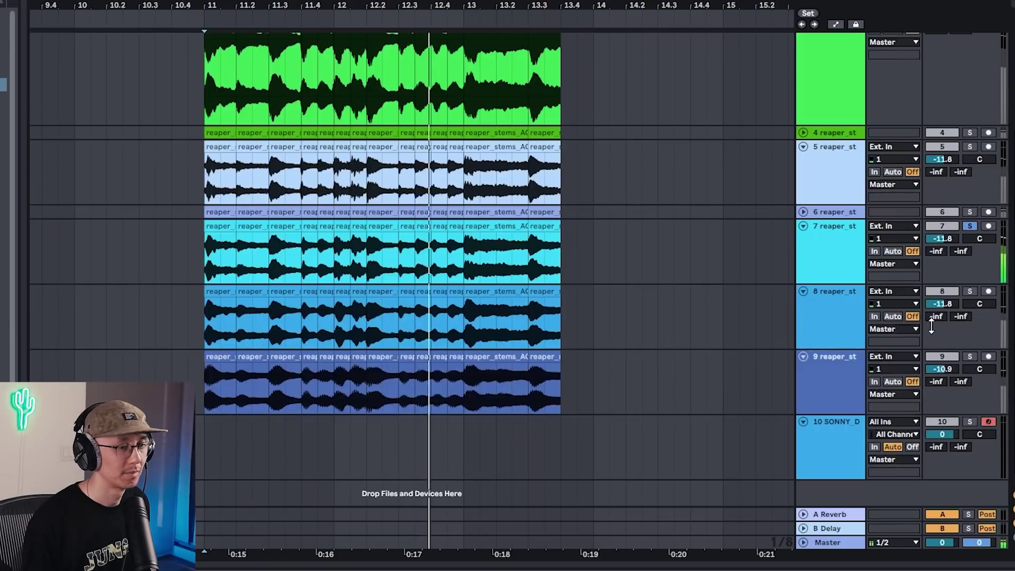
left_click(969, 292)
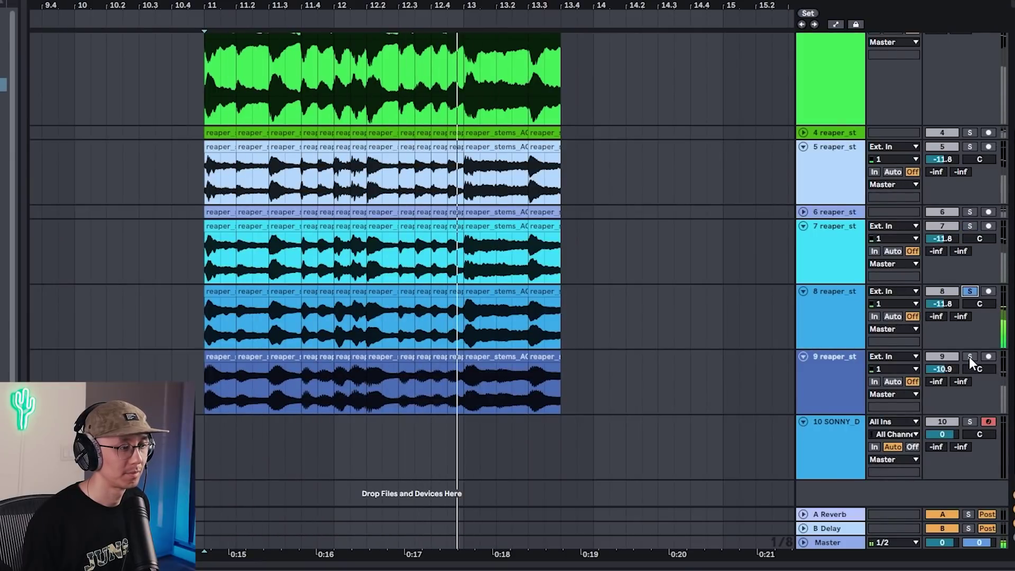
left_click(969, 357)
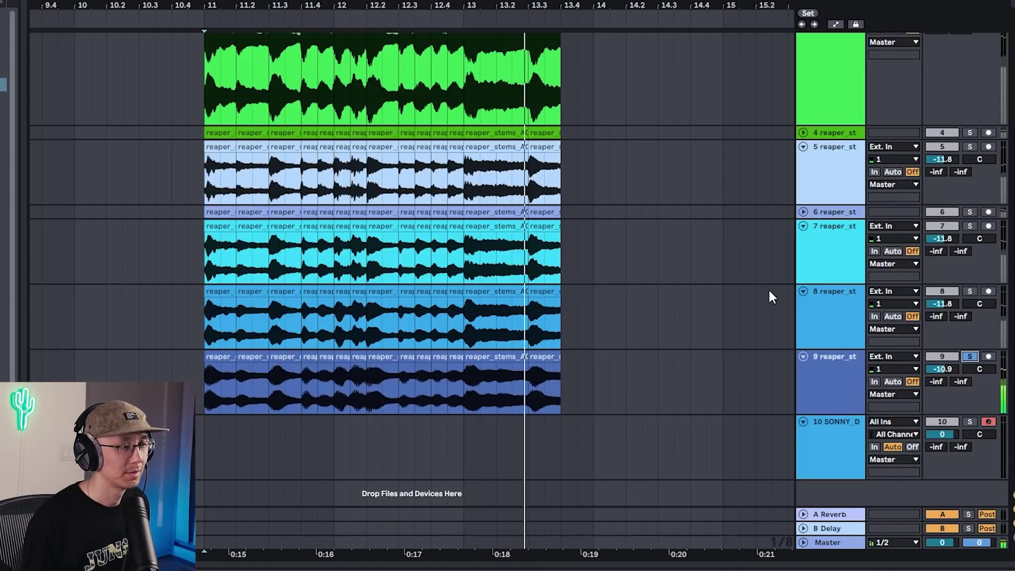
Step: Copy the first bar of clips on track 1, from bar 11 to bar 12, and paste it at bar 15
scroll(617, 341, "up", 3)
scroll(620, 345, "down", 1)
scroll(619, 345, "up", 1)
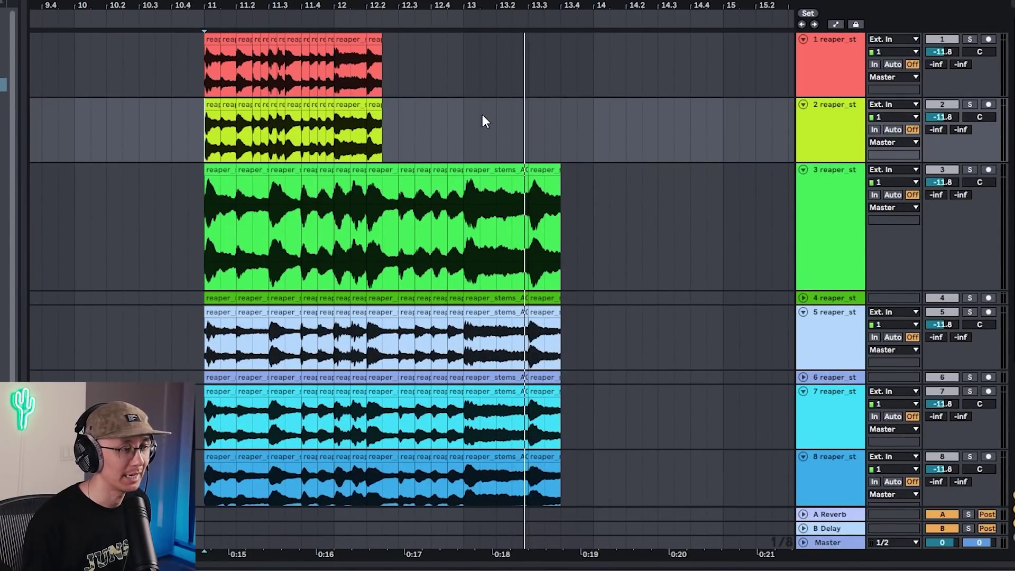
left_click_drag(552, 3, 208, 4)
left_click_drag(67, 62, 183, 63)
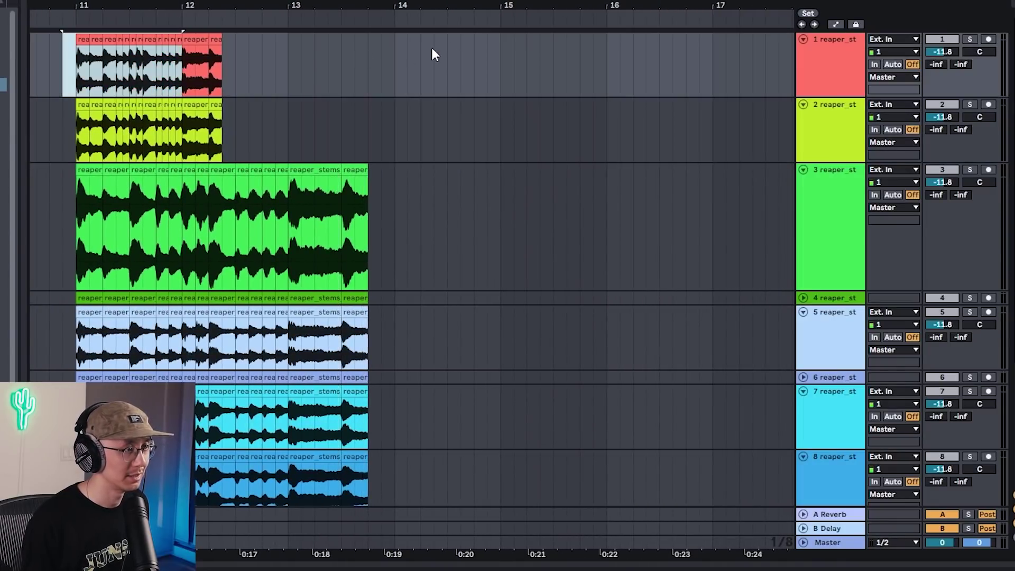
left_click(510, 57)
key("ctrl+v")
Step: Play the pasted bar on track 1 in solo from bar 15
left_click(503, 77)
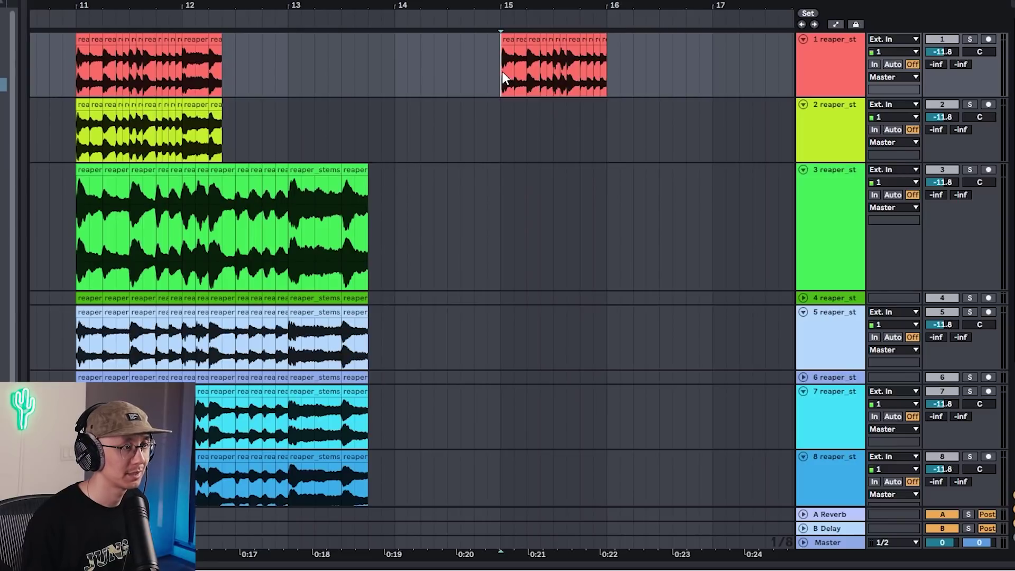
key("space")
left_click_drag(716, 7, 712, 40)
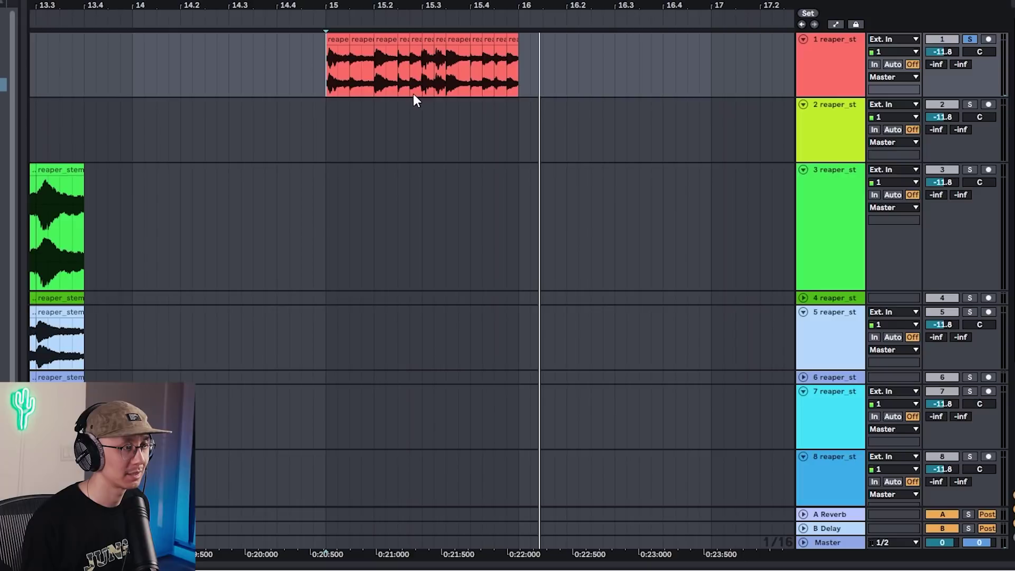
Step: Duplicate clips from the pasted bar on track 1 to fill bar 16, extending the phrase up to bar 17
left_click_drag(419, 96, 328, 77)
left_click_drag(340, 37, 635, 38)
key("ctrl+d")
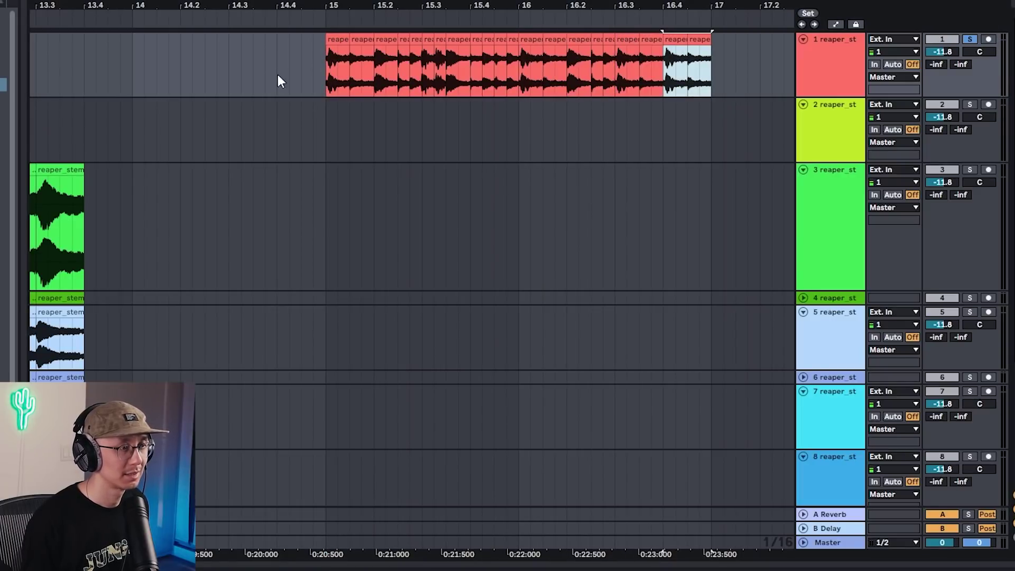
Step: Play back the two-bar phrase on track 1 from bar 15 to bar 17
left_click(324, 105)
key("space")
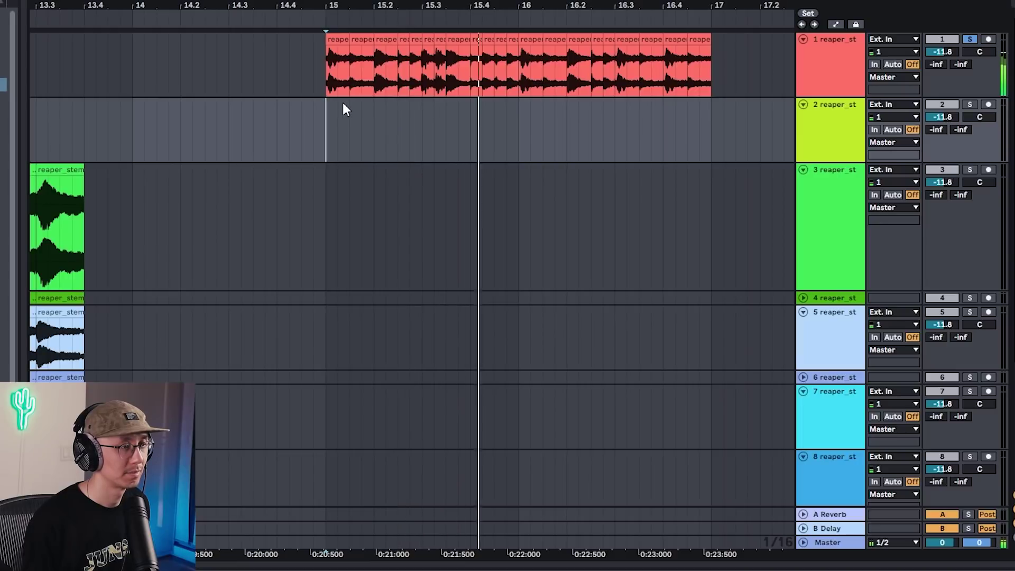
key("space")
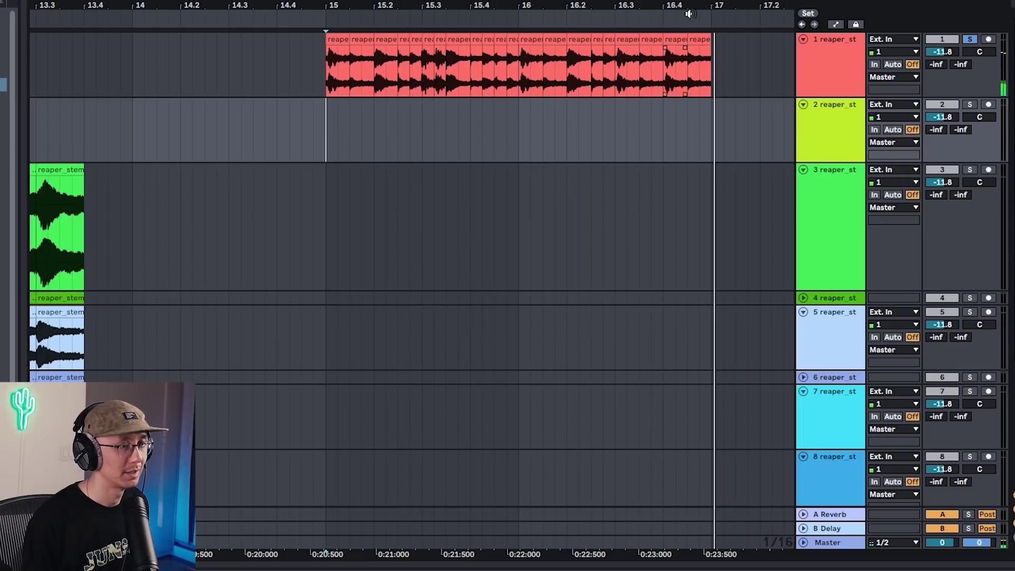
Step: Loop the two-bar phrase on track 1 from bar 15 to bar 17
left_click_drag(717, 53, 304, 45)
key("ctrl+l")
left_click(334, 172)
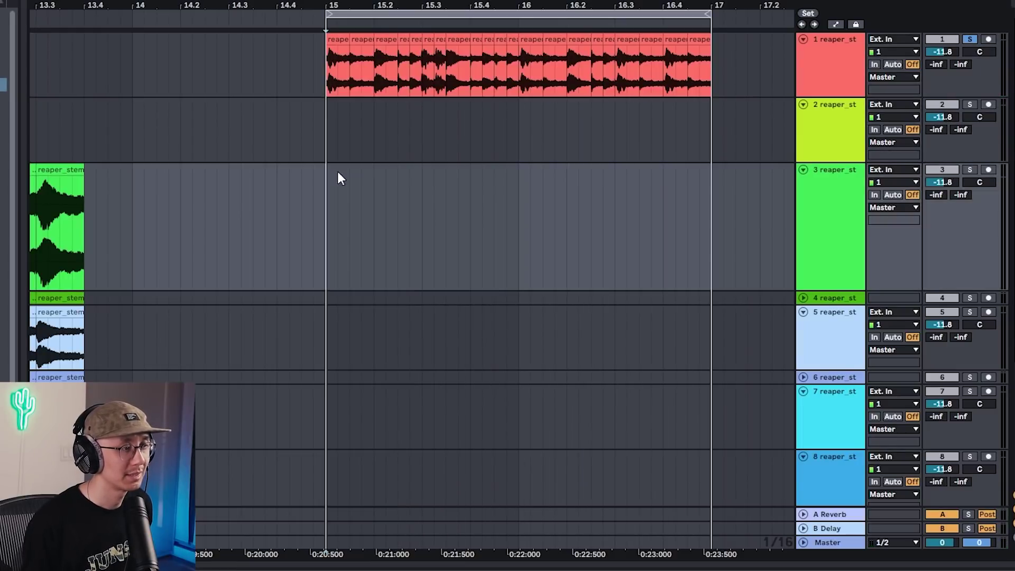
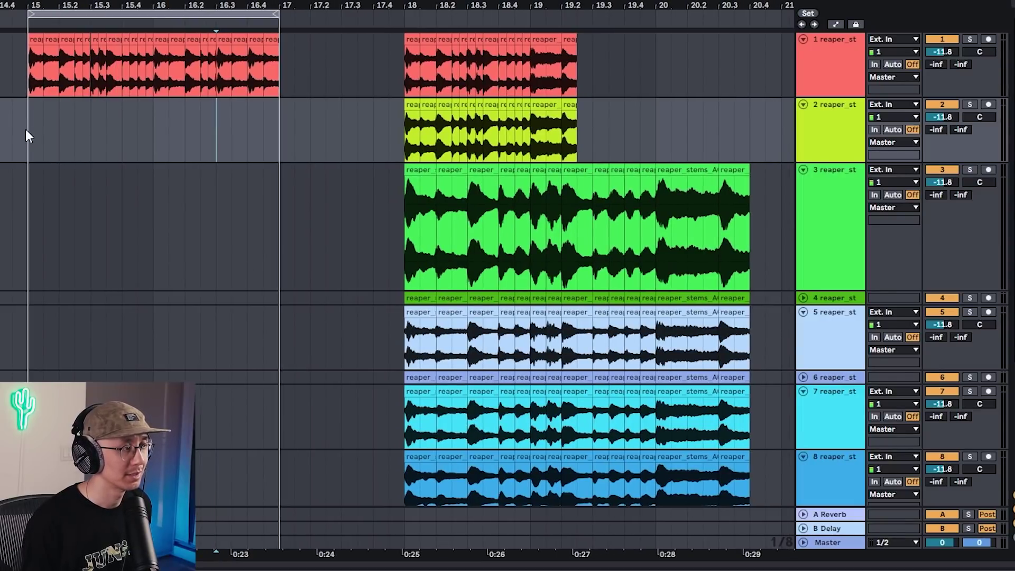
Step: Play the looped phrase, and delete the track 1 clips from bar 16 to 16.3
key("space")
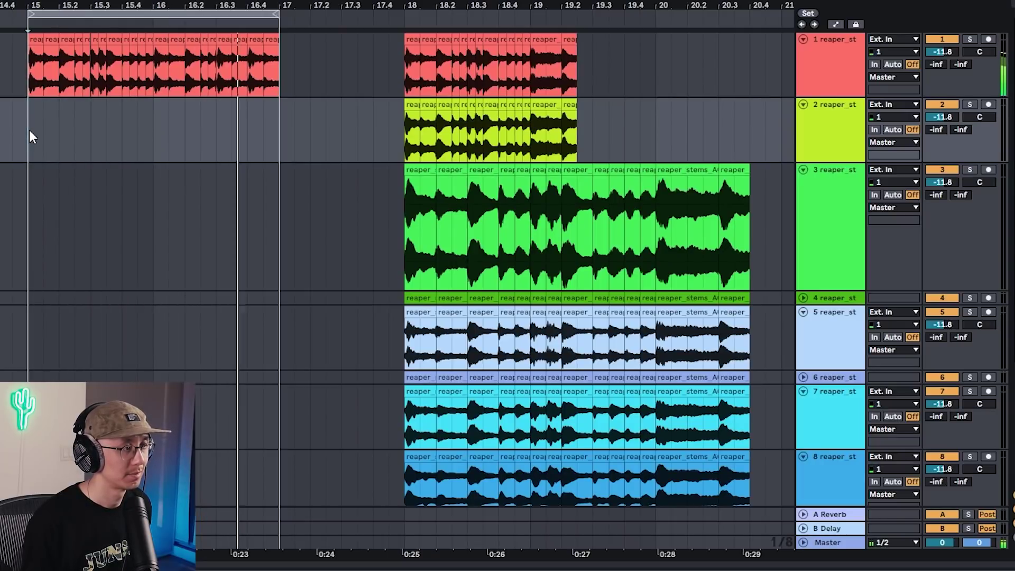
left_click_drag(153, 105, 213, 50)
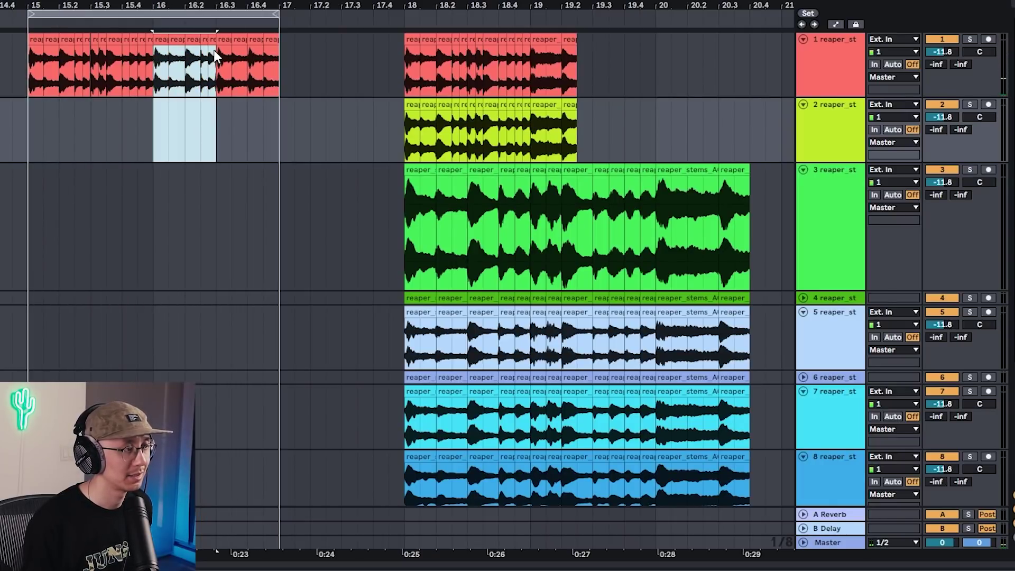
left_click_drag(153, 113, 216, 33)
key("Delete")
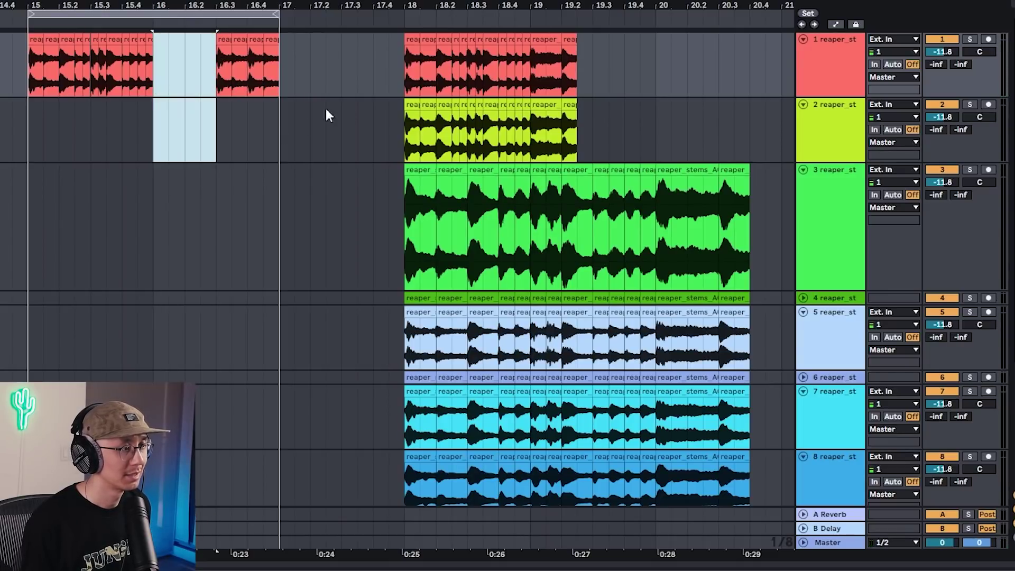
Step: Copy the first two track 2 clips to bar 16 and the track 3 clip at 18.3 to 16.2
left_click_drag(407, 135, 153, 101)
left_click_drag(471, 204, 498, 201)
left_click_drag(479, 168, 197, 171)
Step: Play back the edited phrase from bar 16, and again from bar 15
left_click(153, 193)
key("space")
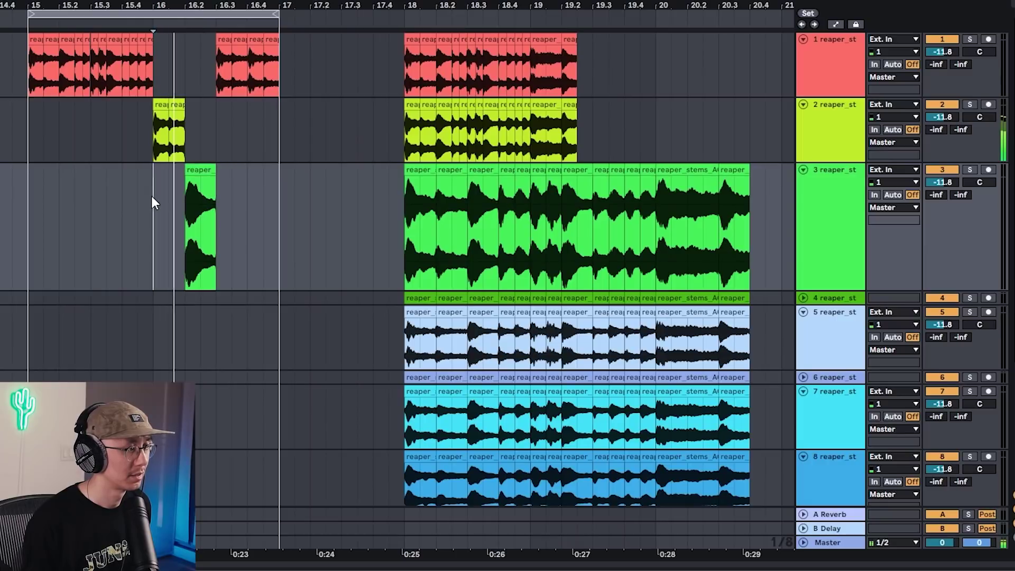
key("space")
left_click(29, 211)
key("space")
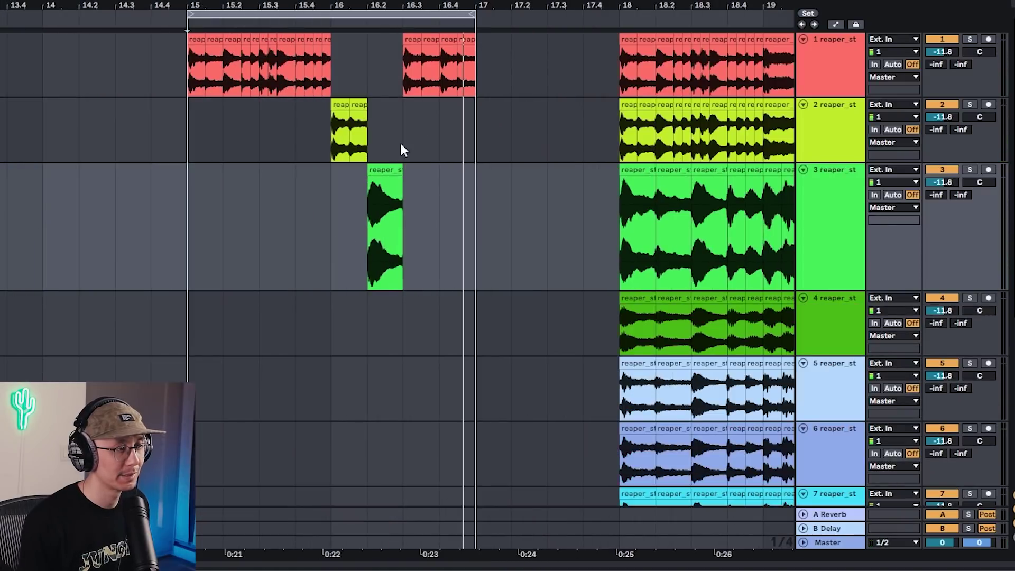
key("space")
Step: Play from 16.3, and delete the remaining track 1 clips between 16.3 and bar 17
left_click(403, 148)
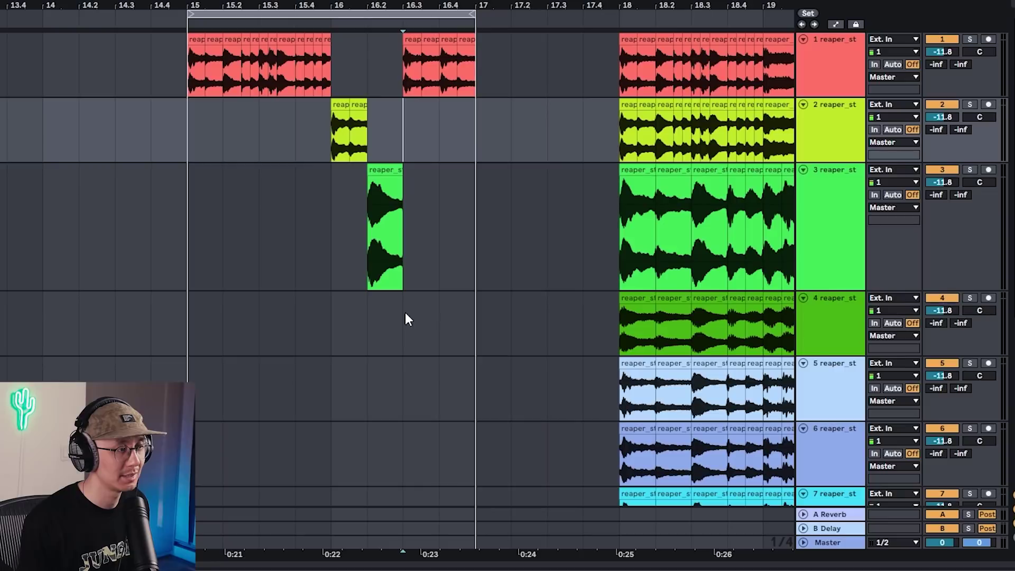
key("space")
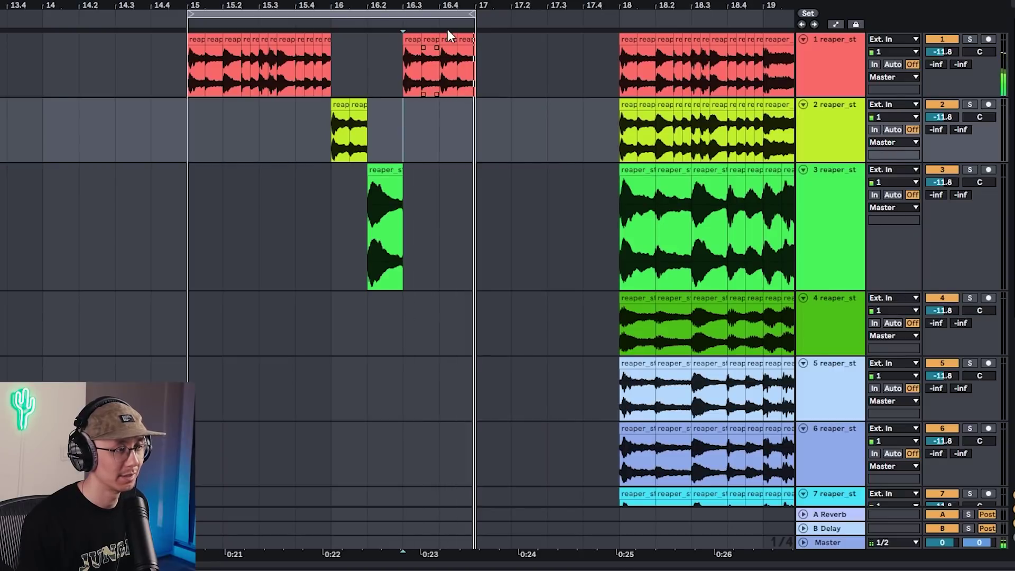
left_click_drag(536, 68, 408, 62)
key("Delete")
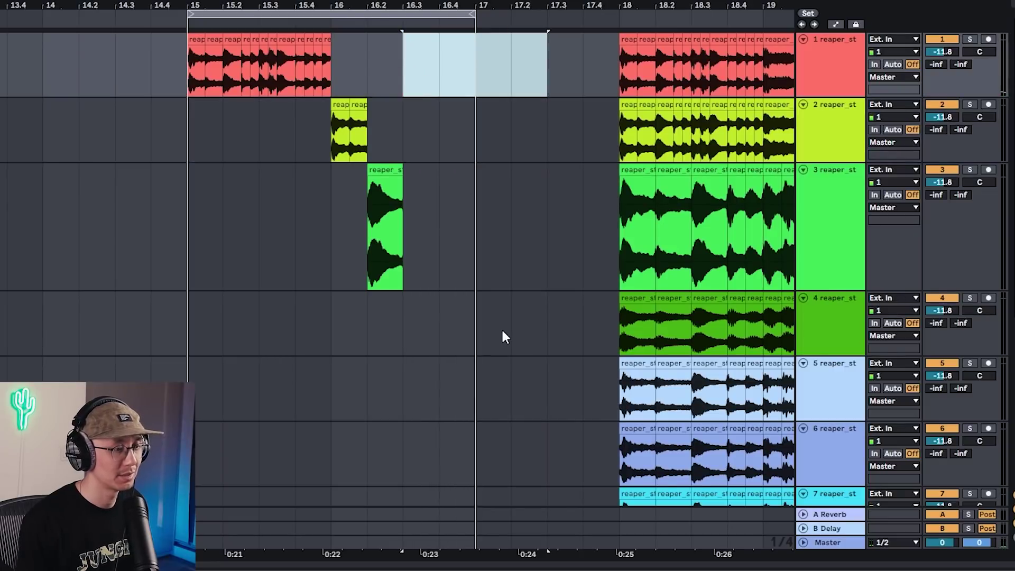
Step: Fill beat 16.3 on track 6 with two short clips copied from its chops at bar 18, and play from 16.2
scroll(550, 341, "down", 1)
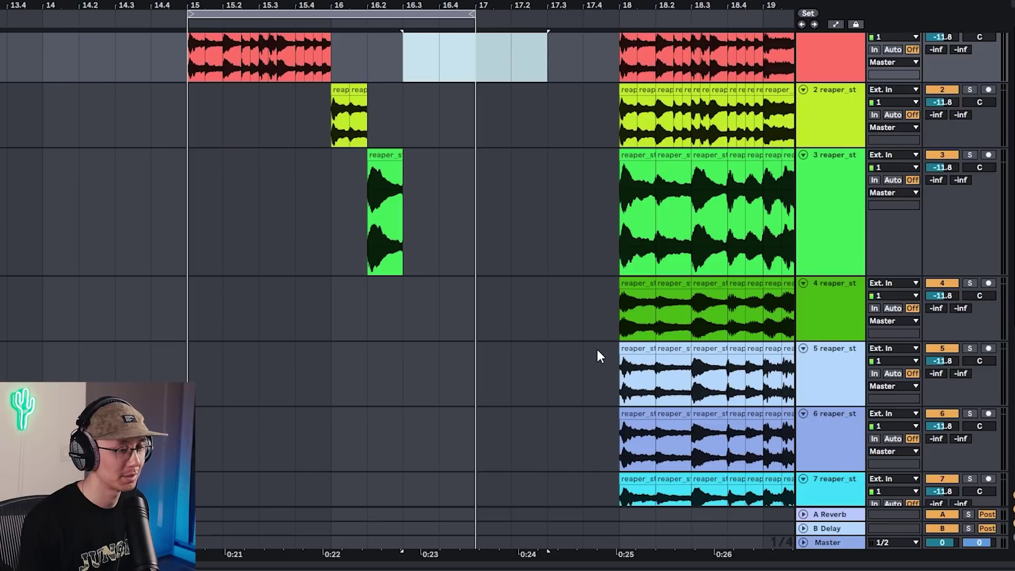
left_click(643, 350)
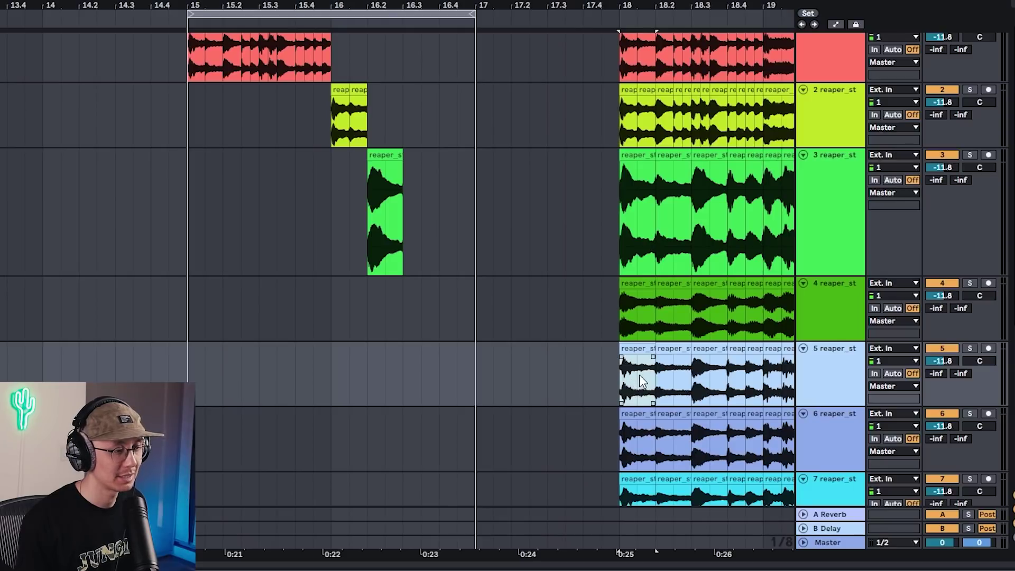
scroll(637, 365, "down", 5)
left_click(631, 341)
left_click_drag(592, 339, 414, 348)
left_click_drag(638, 365, 654, 365)
left_click_drag(646, 341, 429, 342)
left_click(372, 375)
key("space")
key("space")
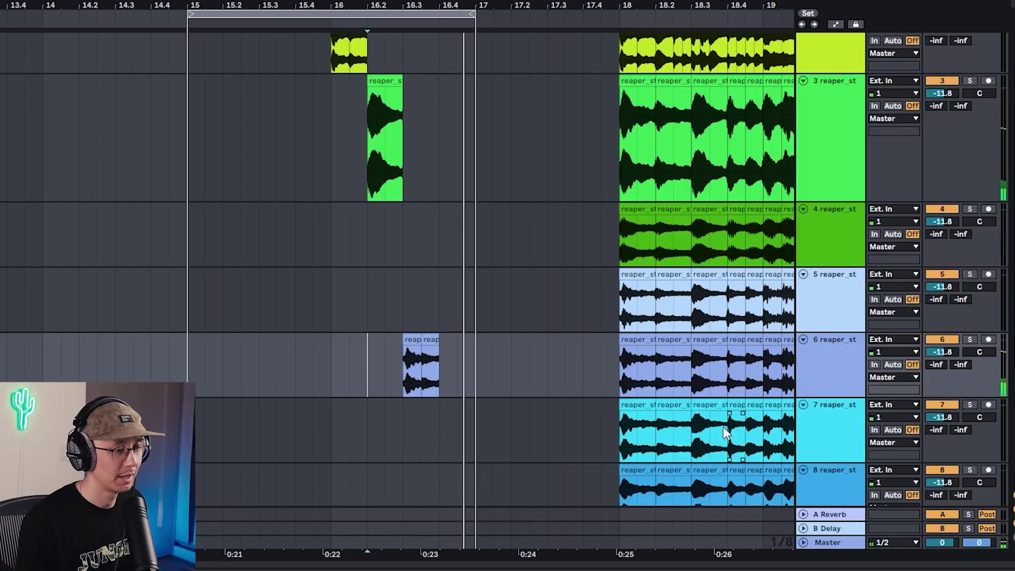
Step: Fill beat 16.4 on track 7 up to bar 17 with two short clips copied from that track's chops after bar 18
left_click(641, 404)
left_click_drag(641, 404, 462, 405)
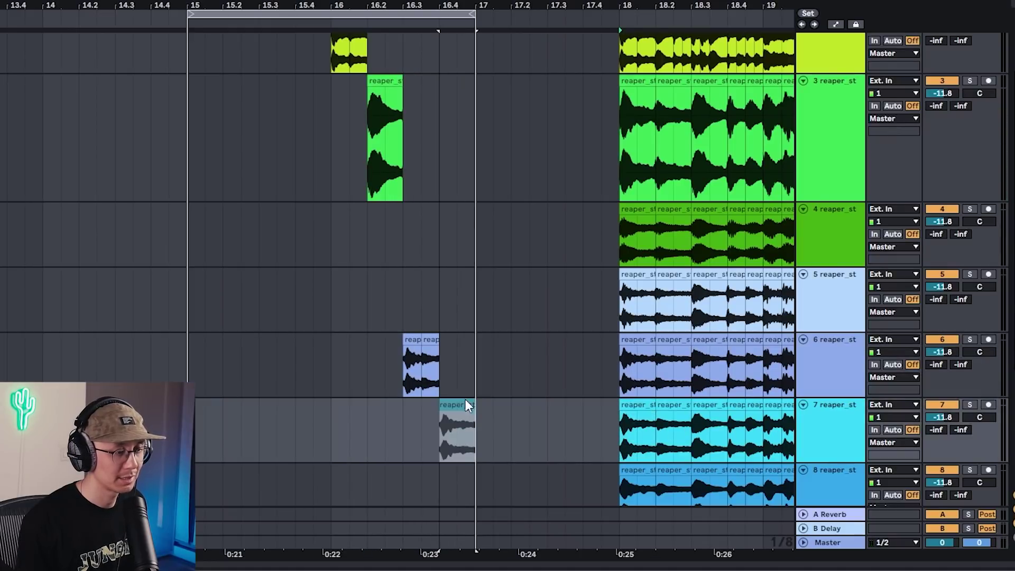
left_click(676, 405)
left_click_drag(676, 405, 478, 425)
key("Delete")
Step: Play back the end of the phrase from 16.3, and the whole phrase from bar 15
left_click(404, 425)
key("space")
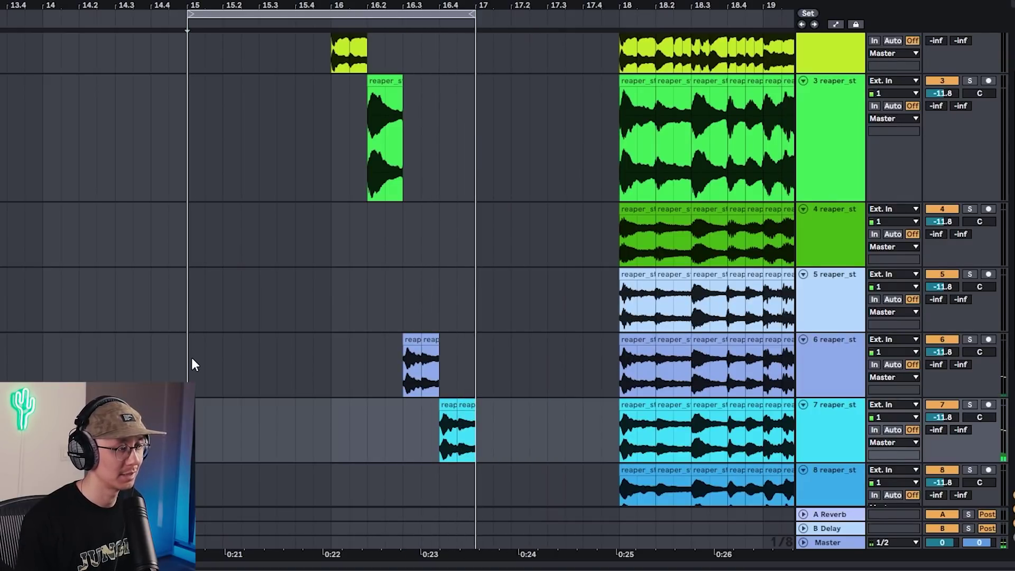
scroll(190, 349, "up", 3)
key("space")
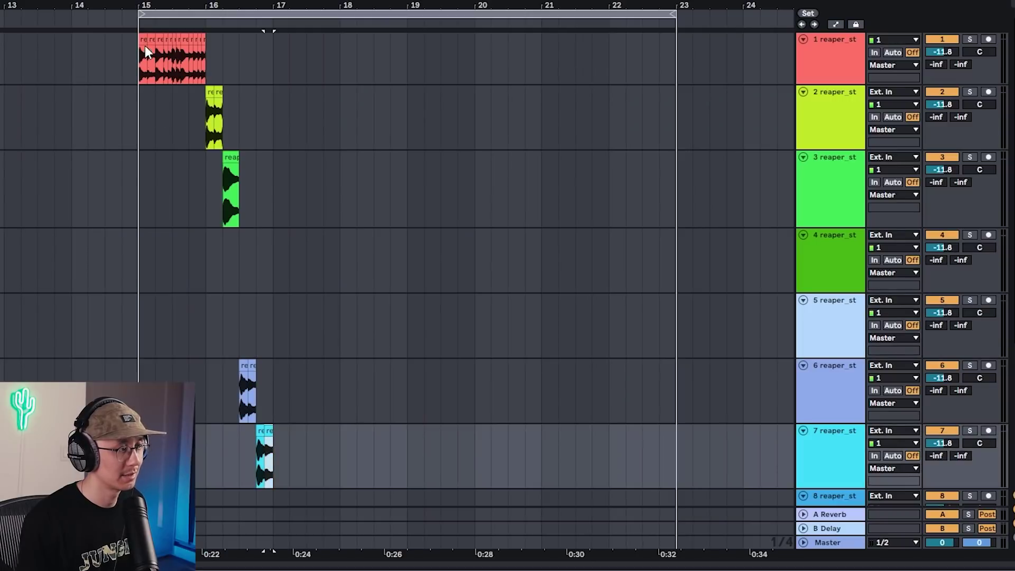
Step: Duplicate the two-bar phrase three times across all tracks to fill bars 15 to 23, and play it from bar 15
key("ctrl+a")
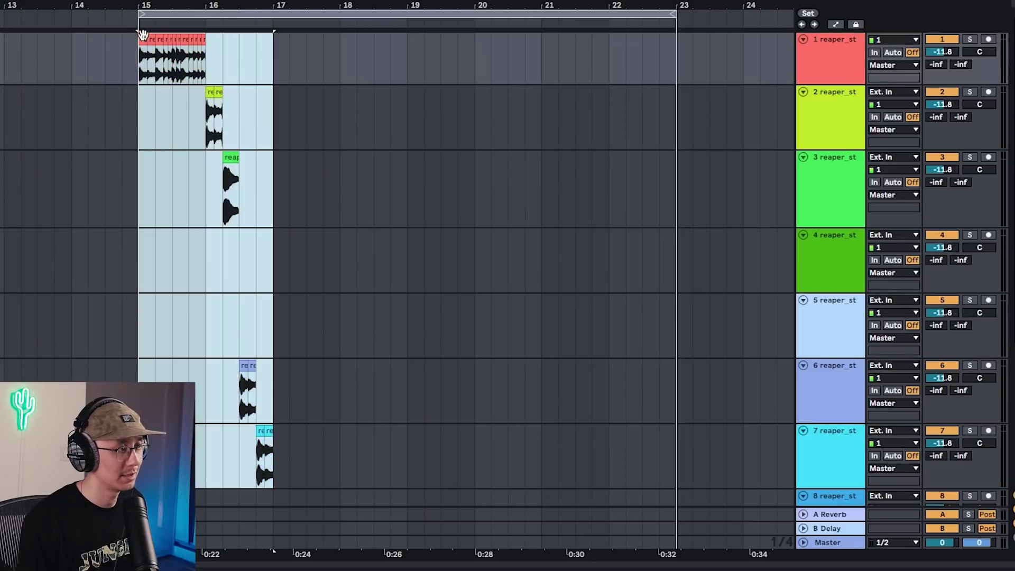
key("ctrl+d")
key("ctrl+d")
key("ctrl+d")
left_click(144, 264)
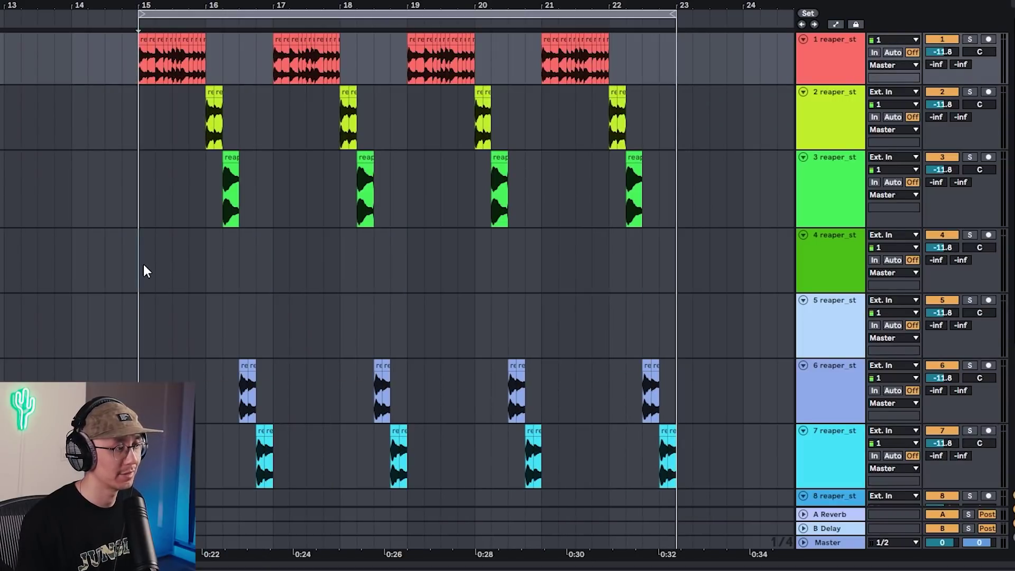
key("space")
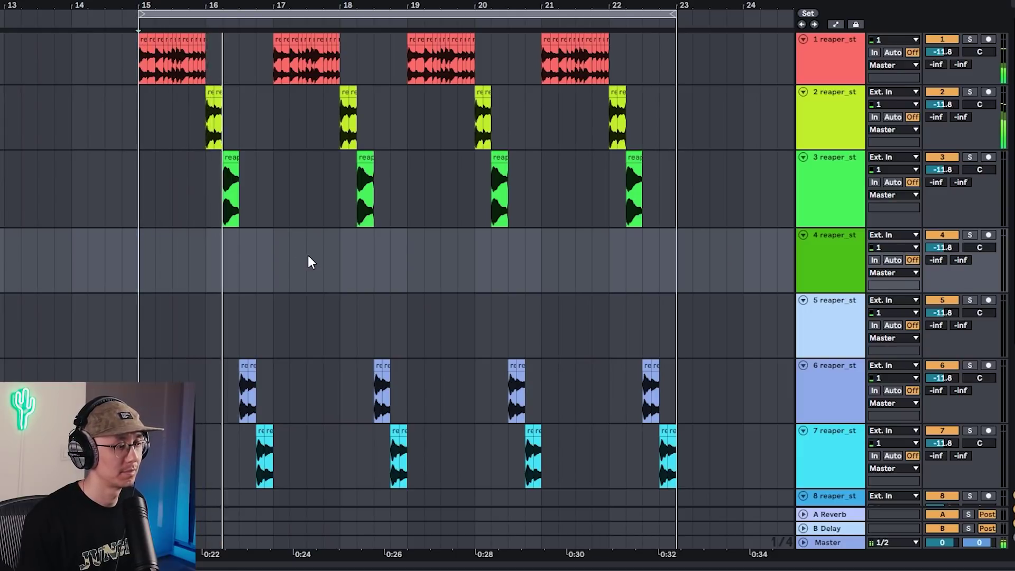
key("space")
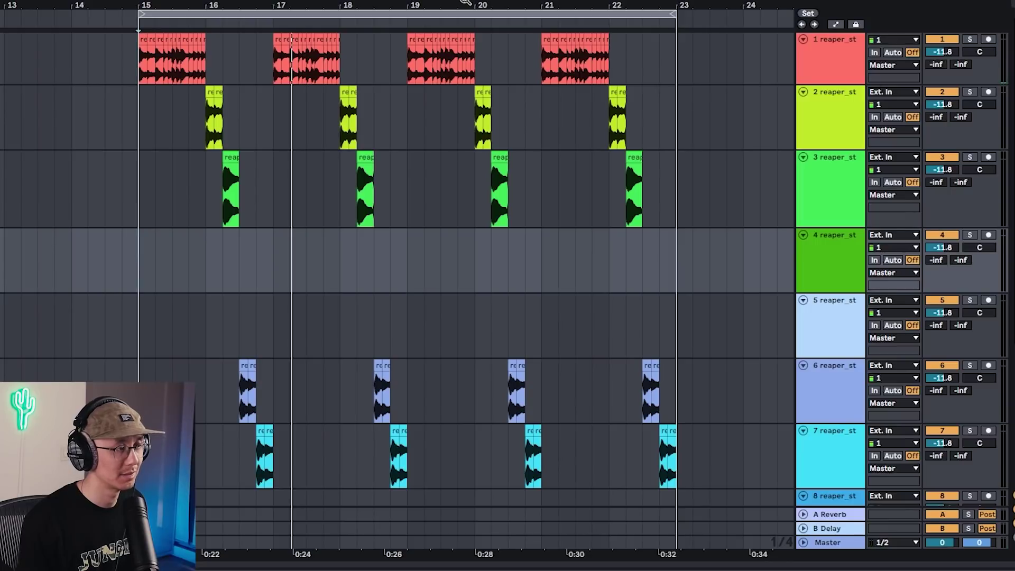
Step: Play the second repeat from bar 17, and delete the track 1 clips from bar 17 to halfway through beat 17.3
left_click_drag(464, 1, 363, 2)
left_click(189, 373)
key("space")
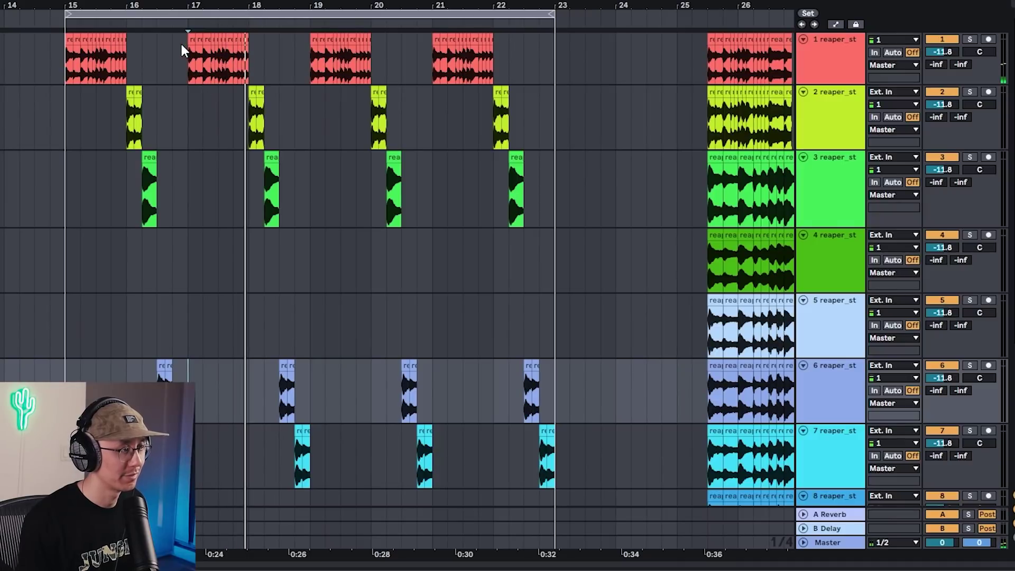
left_click_drag(197, 9, 200, 4)
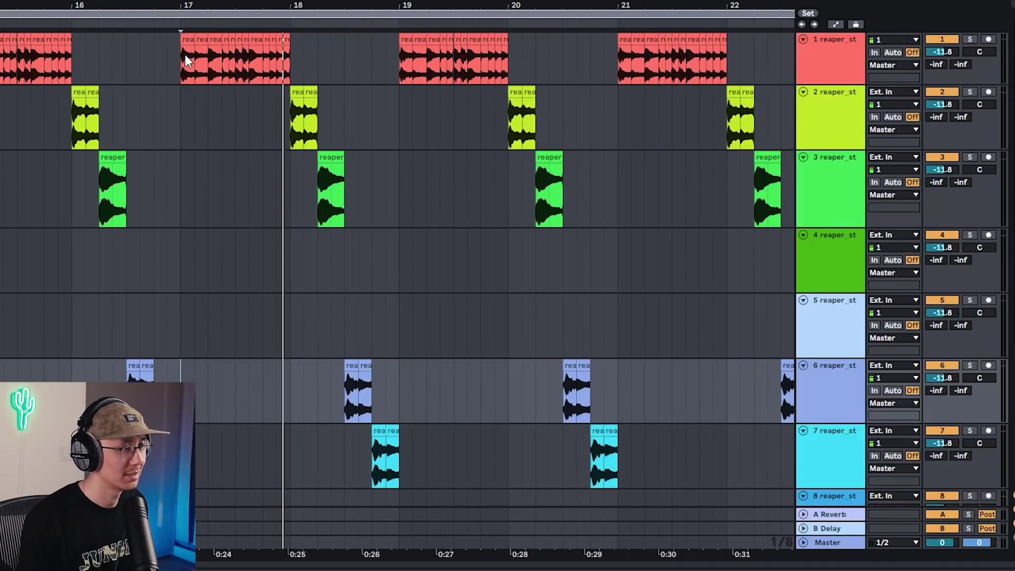
key("space")
left_click_drag(180, 52, 249, 53)
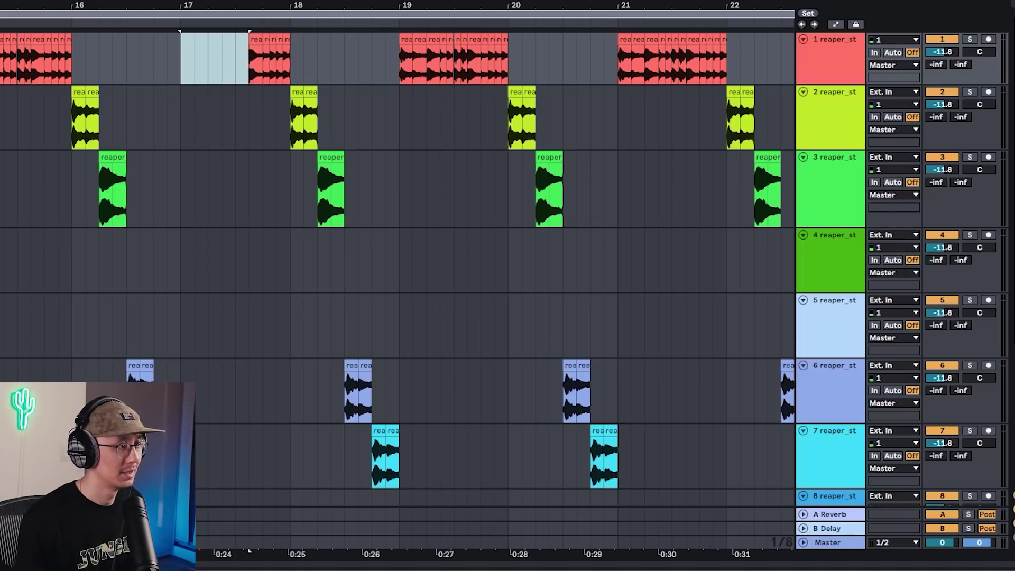
Step: Copy the opening run of track 5 chops to bar 17, filling the gap up to the remaining track 1 clips
left_click_drag(243, 5, 228, 1)
key("space")
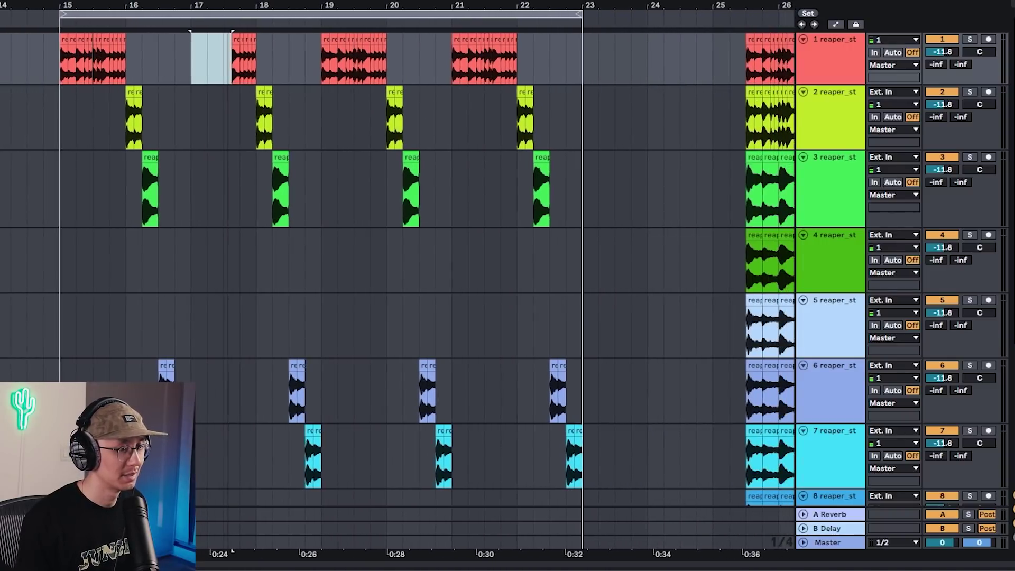
key("minus")
left_click(688, 300)
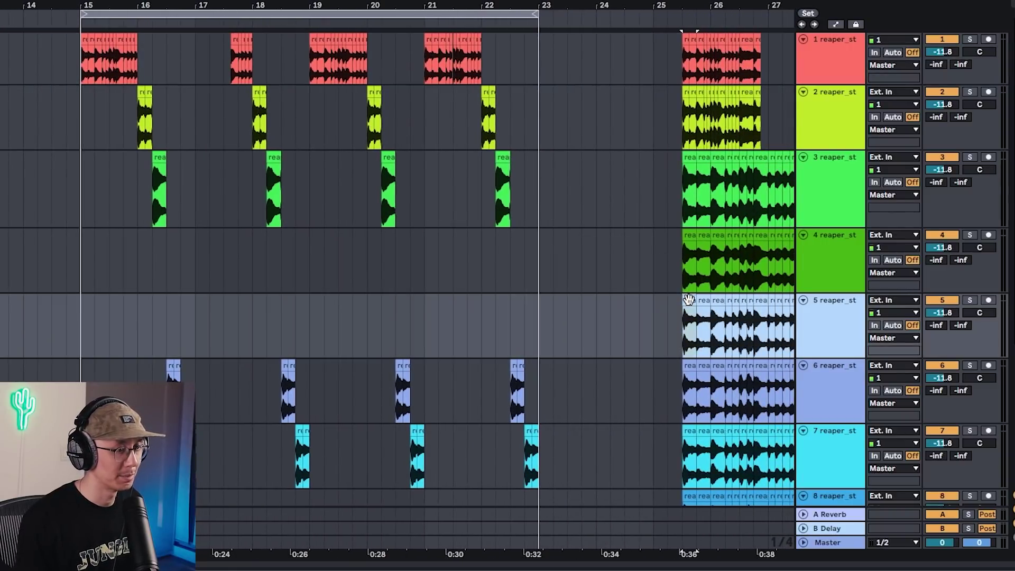
left_click_drag(689, 300, 203, 302)
key("ctrl+d")
mouse_move(312, 301)
left_mouse_down()
mouse_move(381, 302)
mouse_move(322, 302)
left_mouse_up()
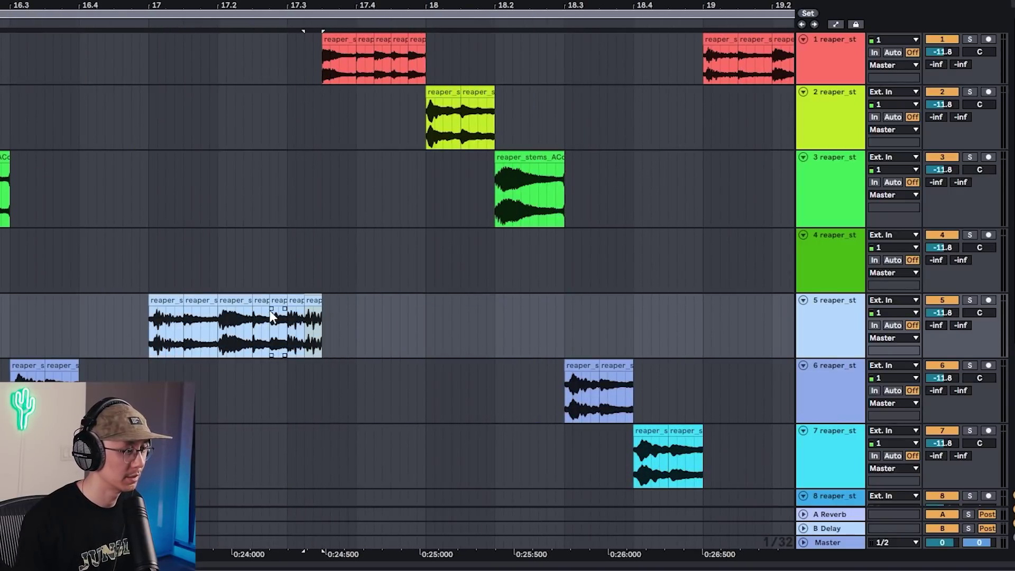
Step: Play back the new track 5 section from bar 17, and the arrangement from bar 15
left_click(149, 333)
key("space")
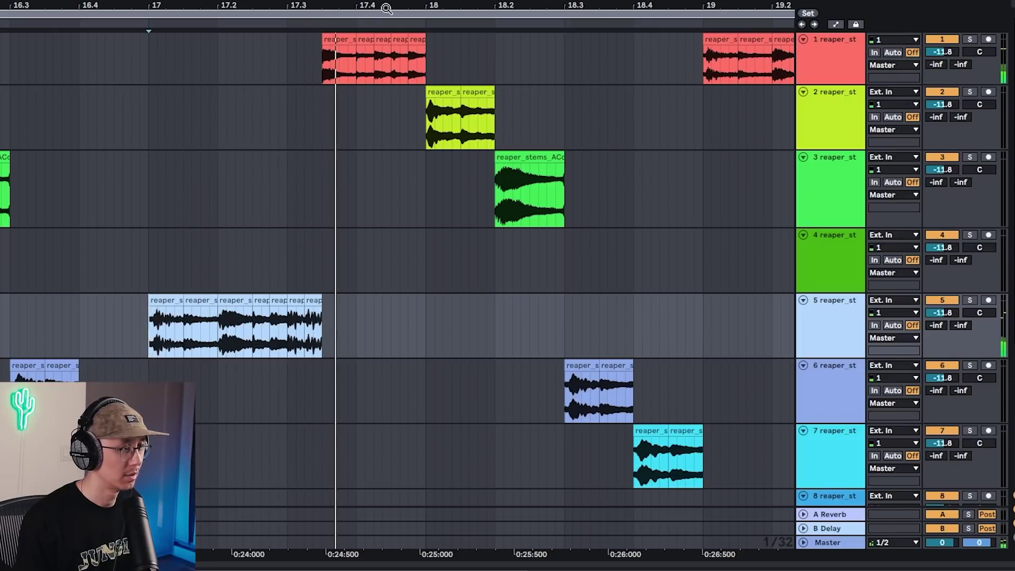
left_click_drag(393, 2, 373, 4)
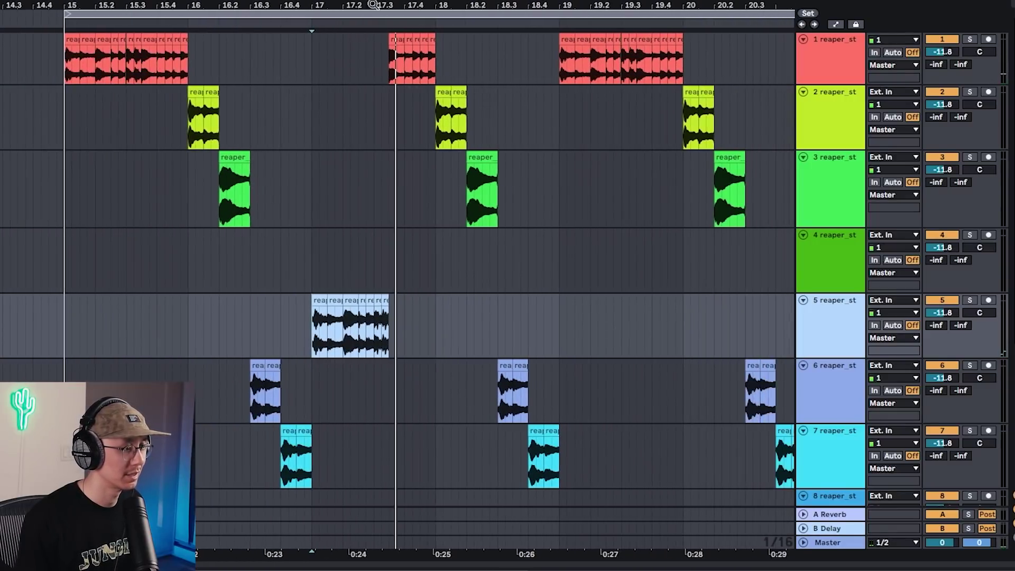
left_click(66, 248)
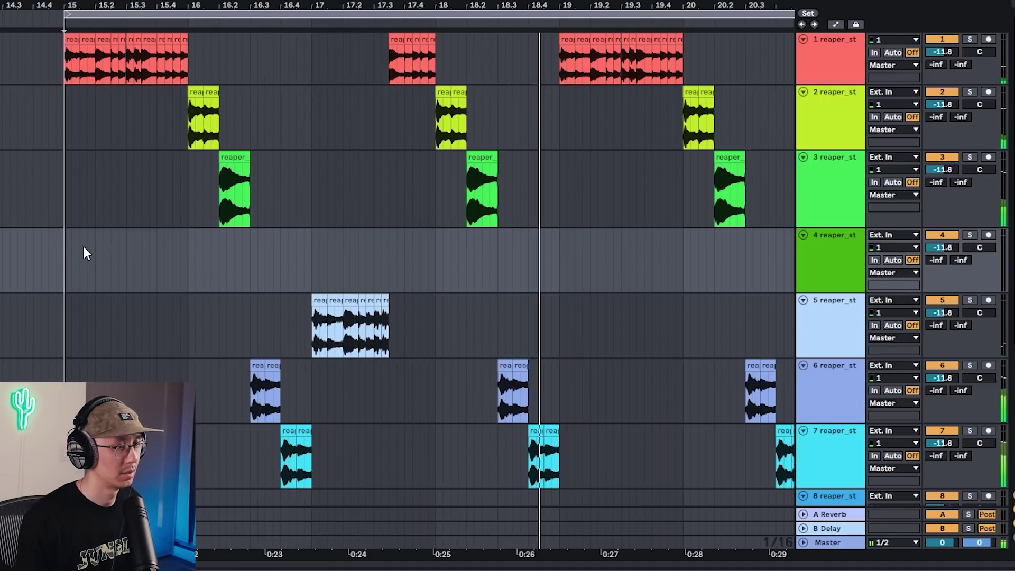
Step: Play the final repeat from bar 22, and delete the track 7 clips at 22.4
left_click_drag(458, 8, 459, 0)
left_click(407, 439)
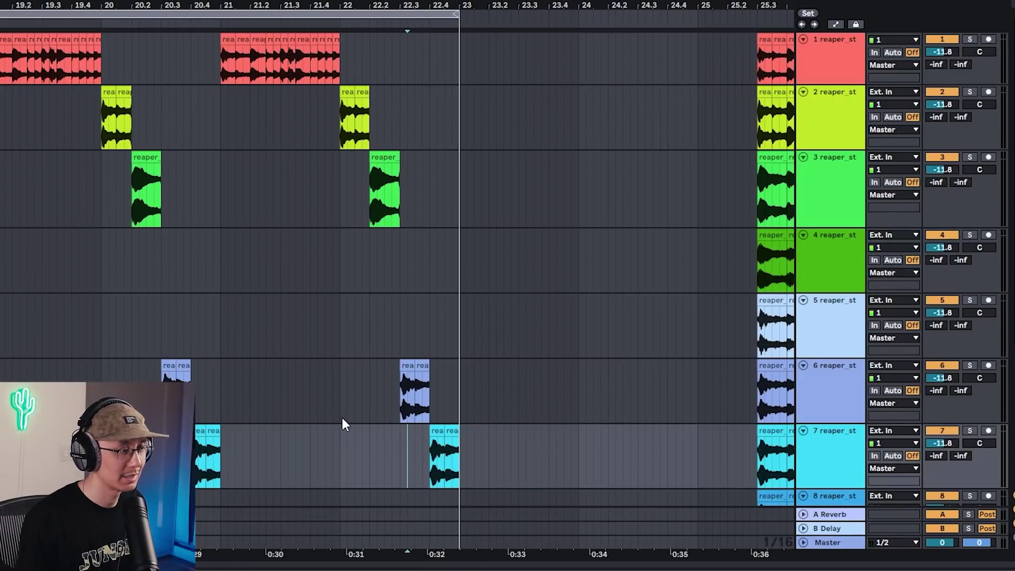
left_click(342, 419)
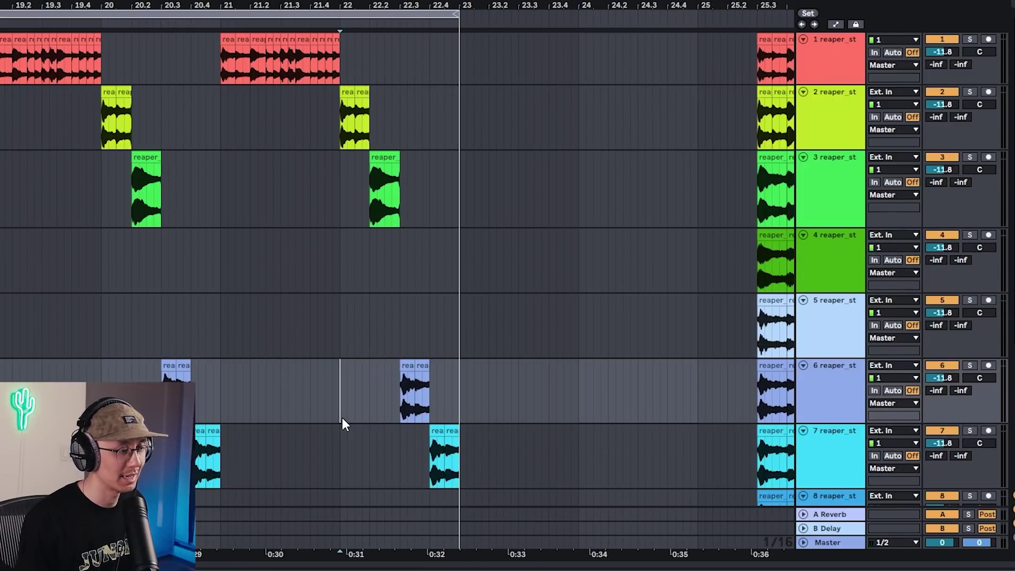
key("space")
key("space")
left_click_drag(495, 434, 433, 440)
key("Delete")
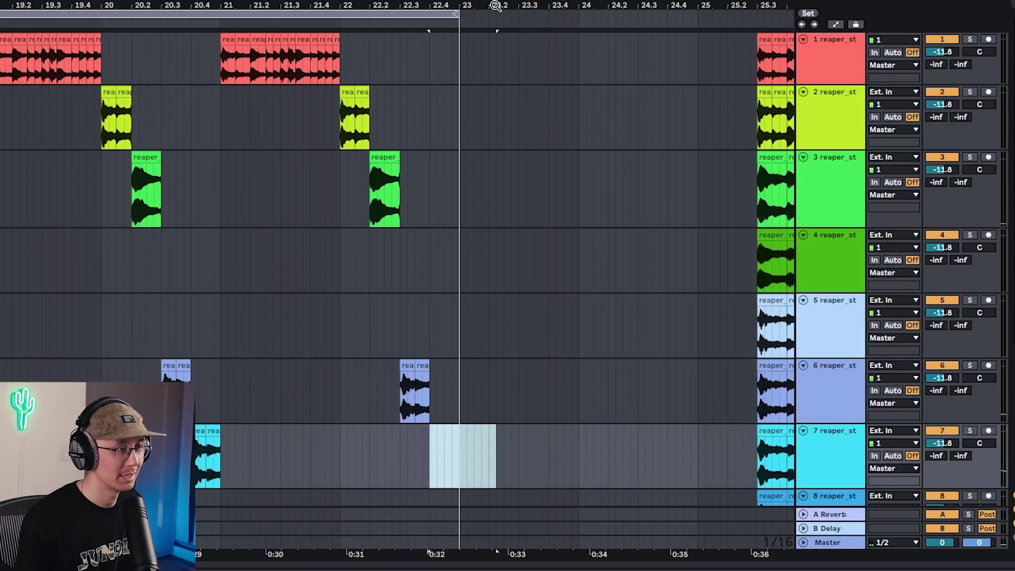
Step: Copy the track 5 clip at bar 26 to 22.4, and play the arrangement from bar 15 with the track 10 part
left_click(752, 301)
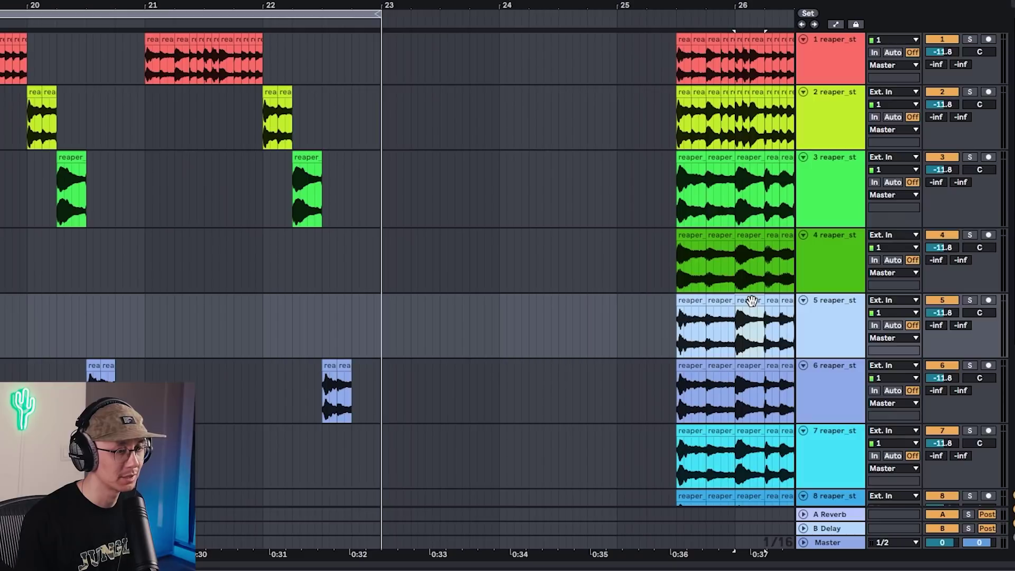
left_click_drag(716, 306, 372, 313)
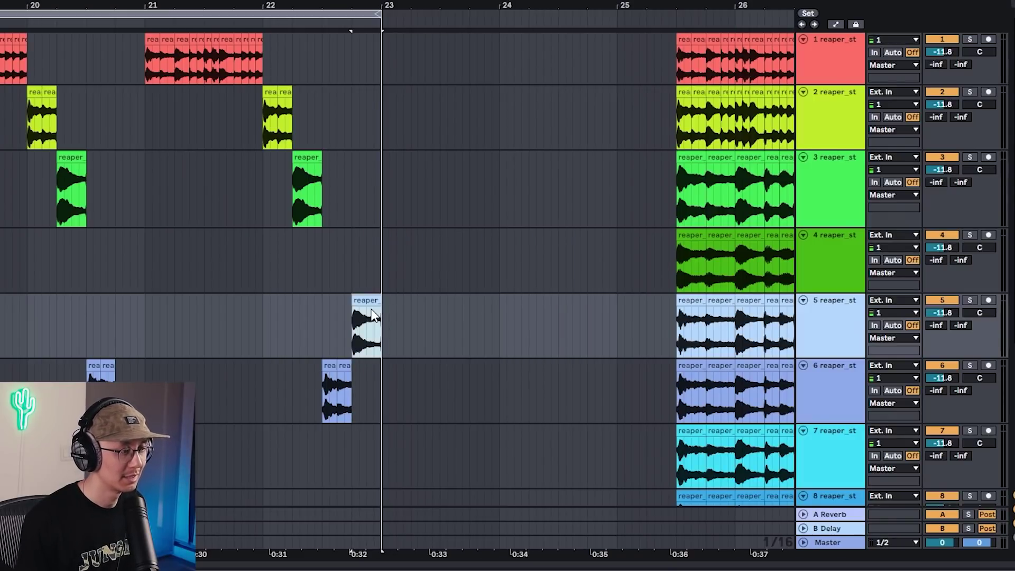
left_click(322, 315)
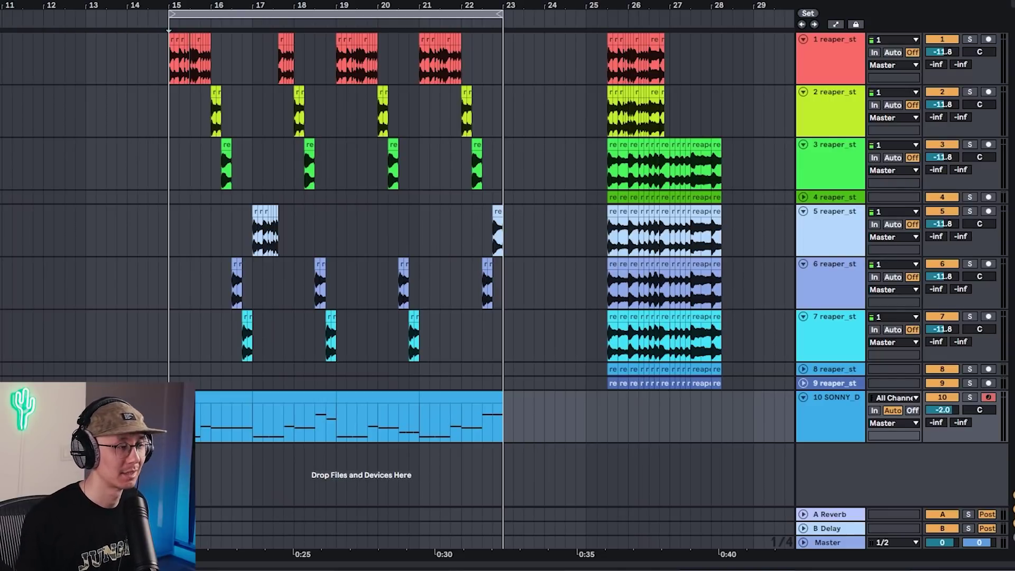
key("space")
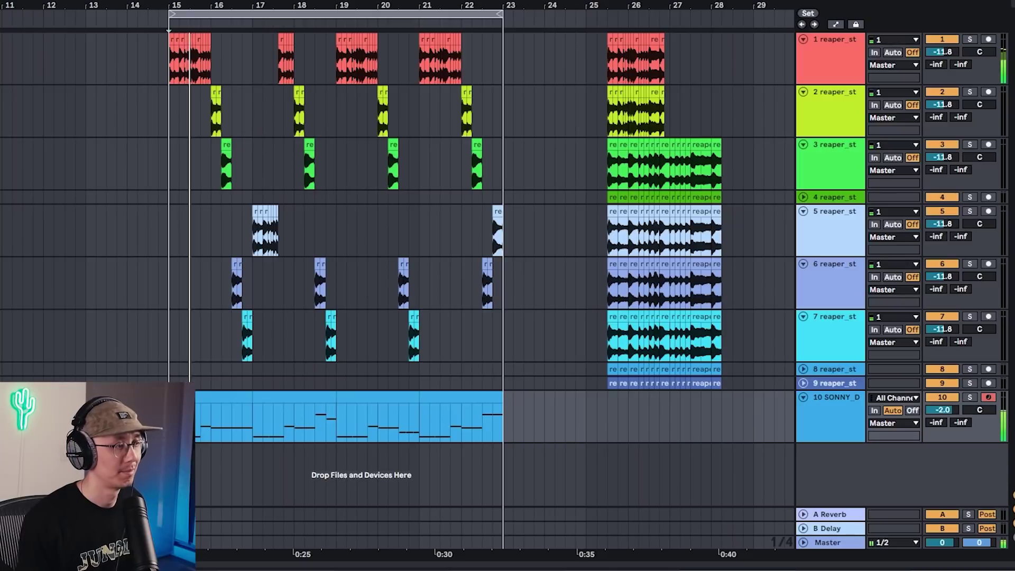